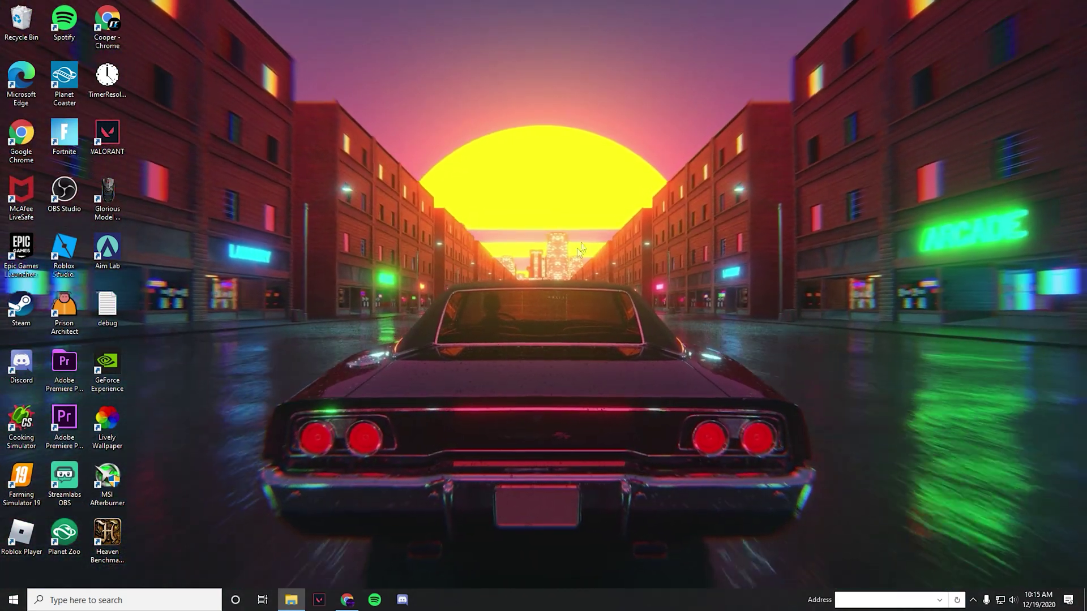
Step: Bring Chrome back and go to the Lively Wallpaper site's DOWNLOAD section
left_click(347, 600)
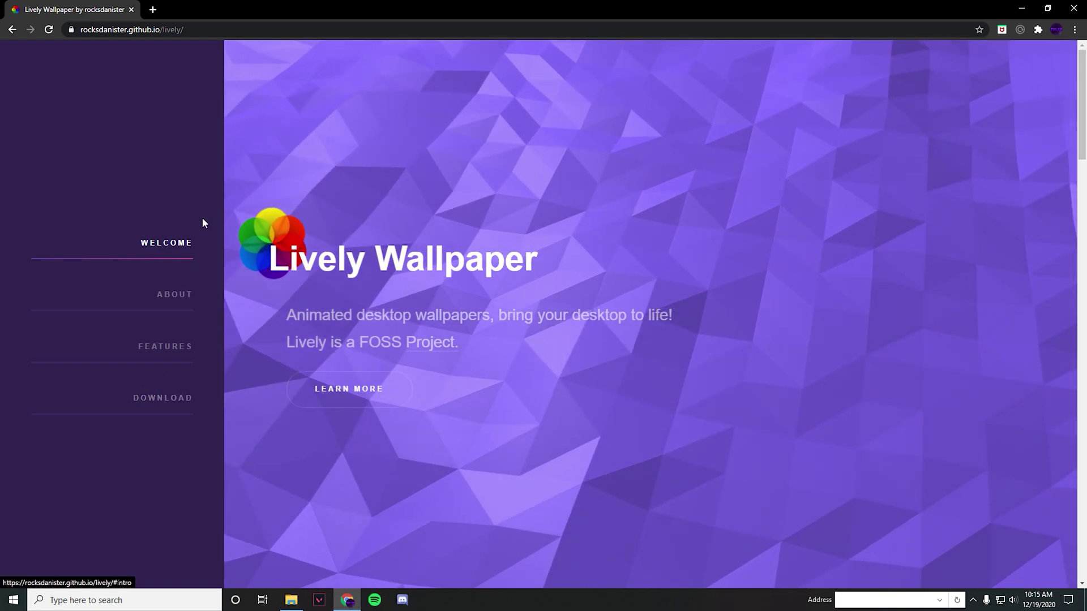
left_click(177, 398)
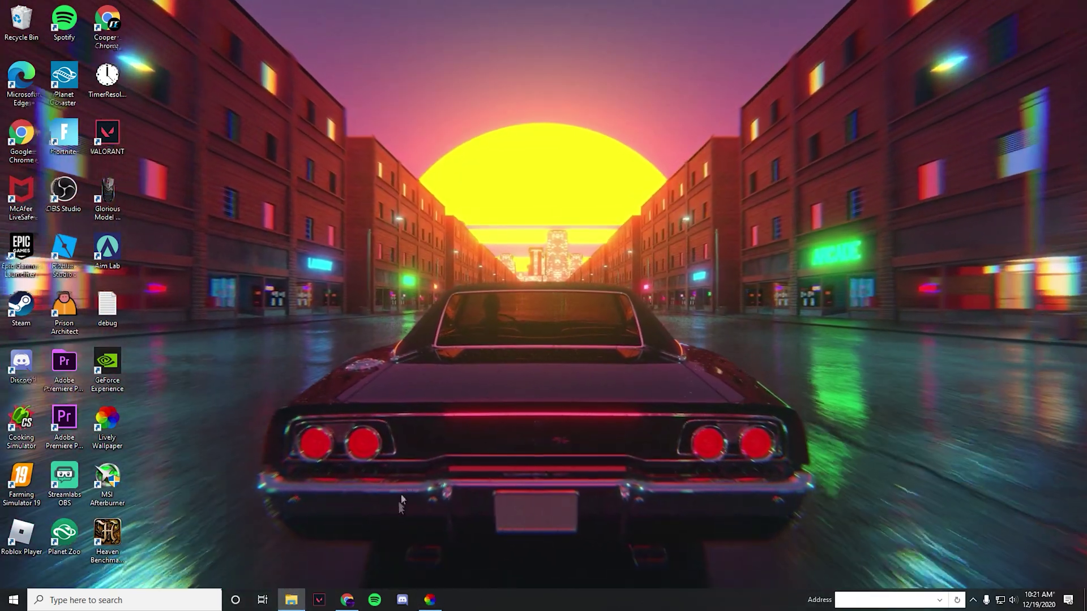
mouse_move(348, 600)
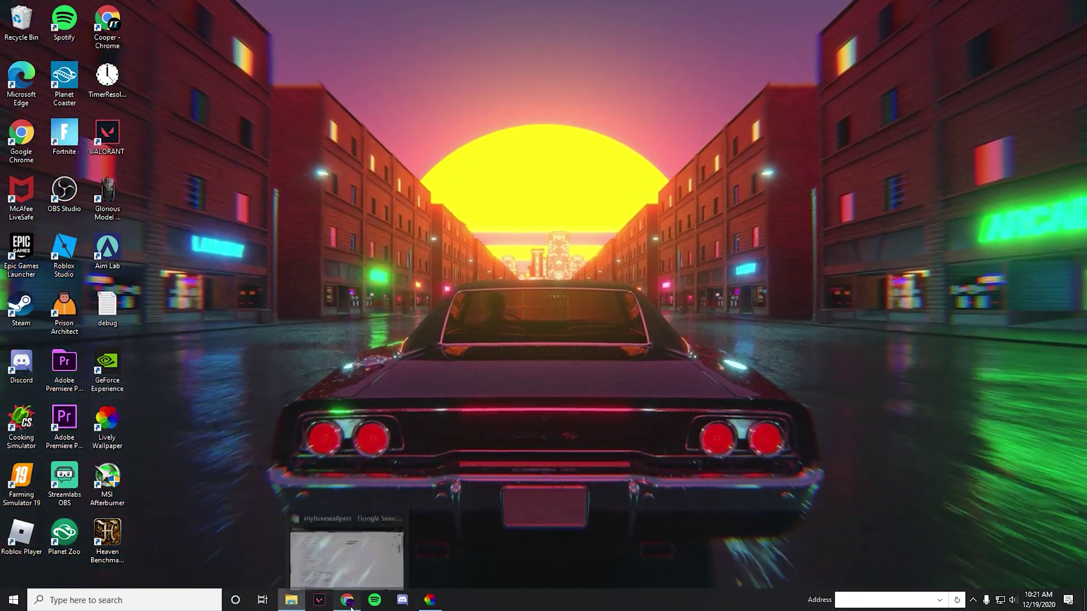
Step: Restore the Google results in Chrome and open the MyLiveWallpapers.com result
left_click(377, 571)
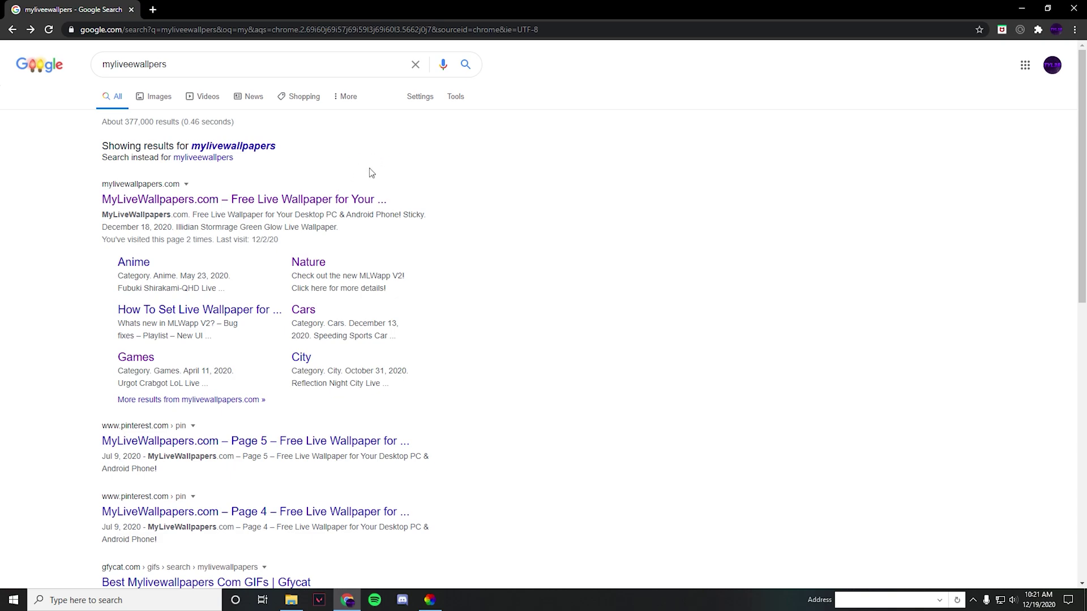
left_click(352, 198)
mouse_move(338, 133)
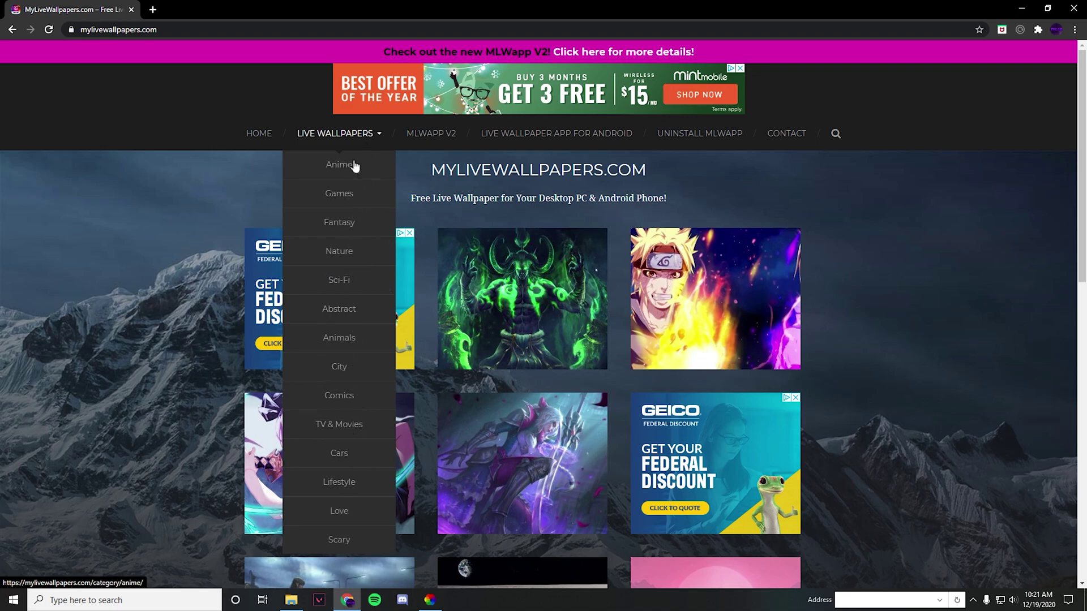
Step: Go to the Cars category and open the pink Forza Horizon Live Wallpaper page
left_click(339, 454)
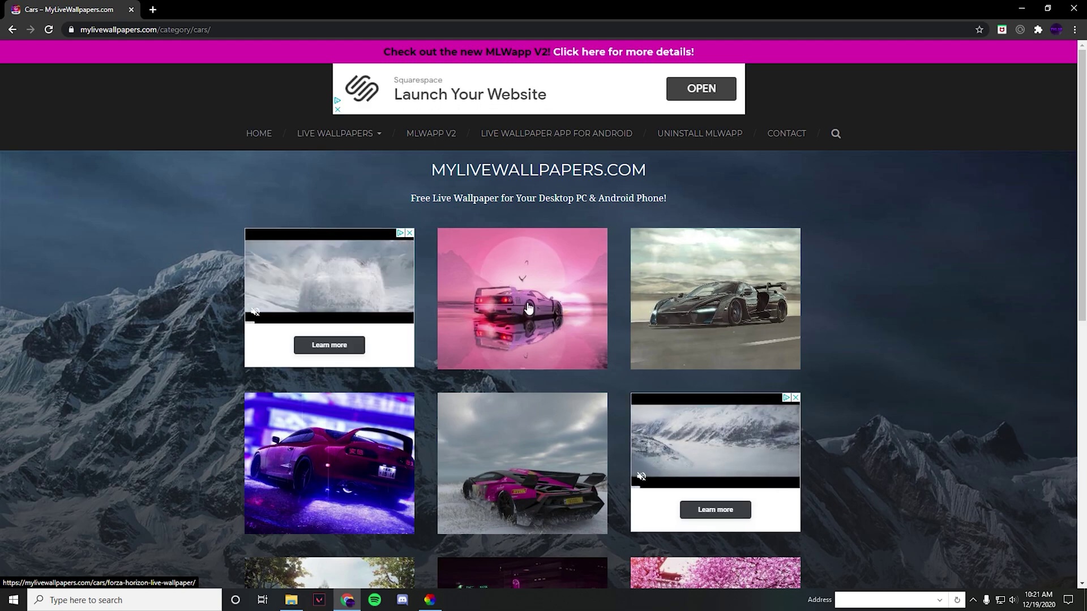
left_click(529, 308)
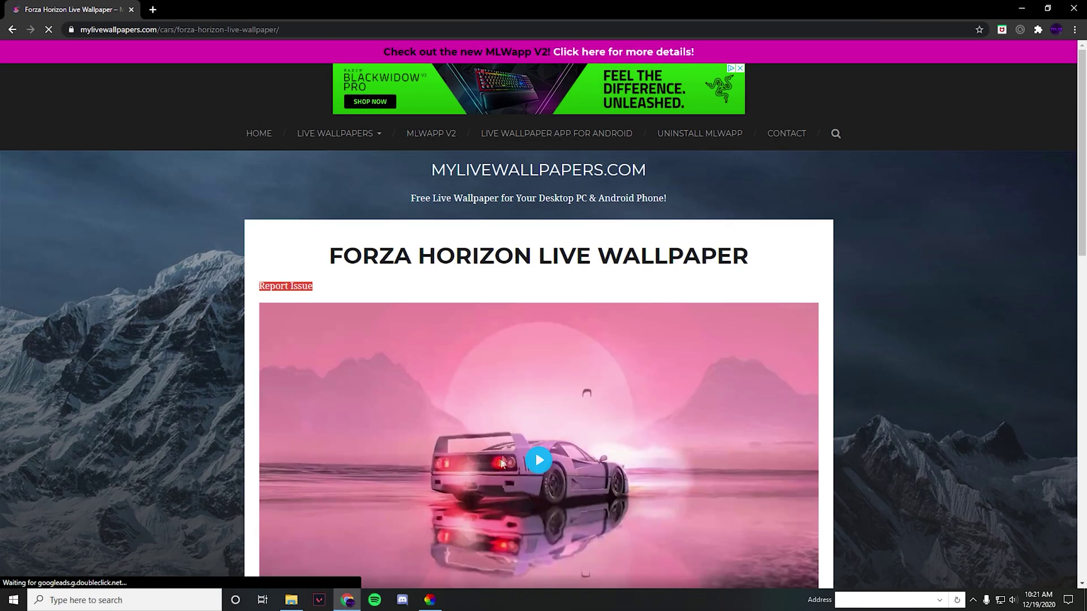
scroll(537, 308, "down", 2)
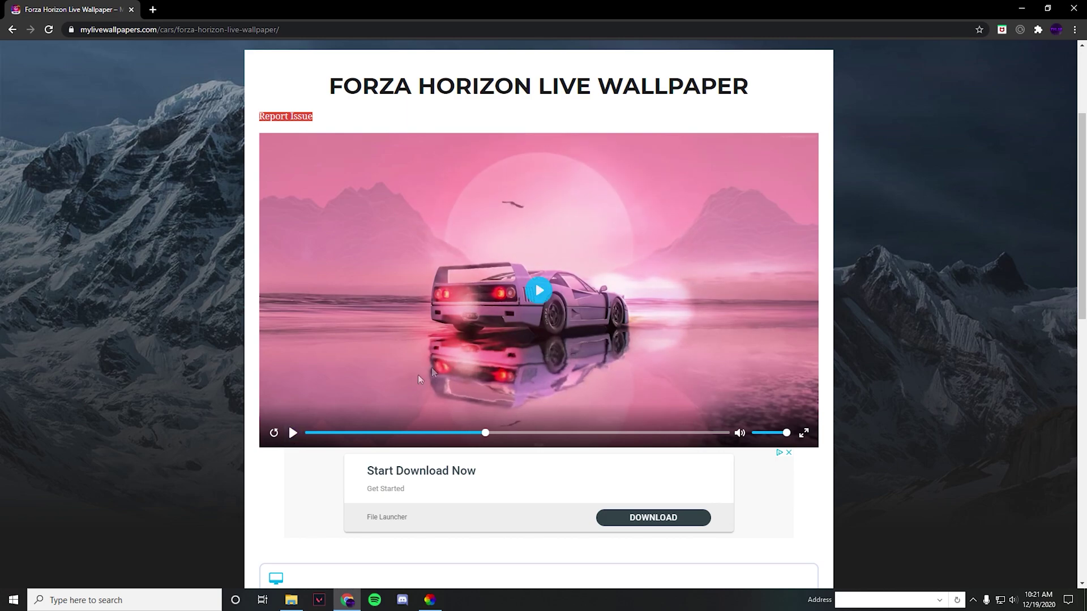
scroll(476, 361, "down", 2)
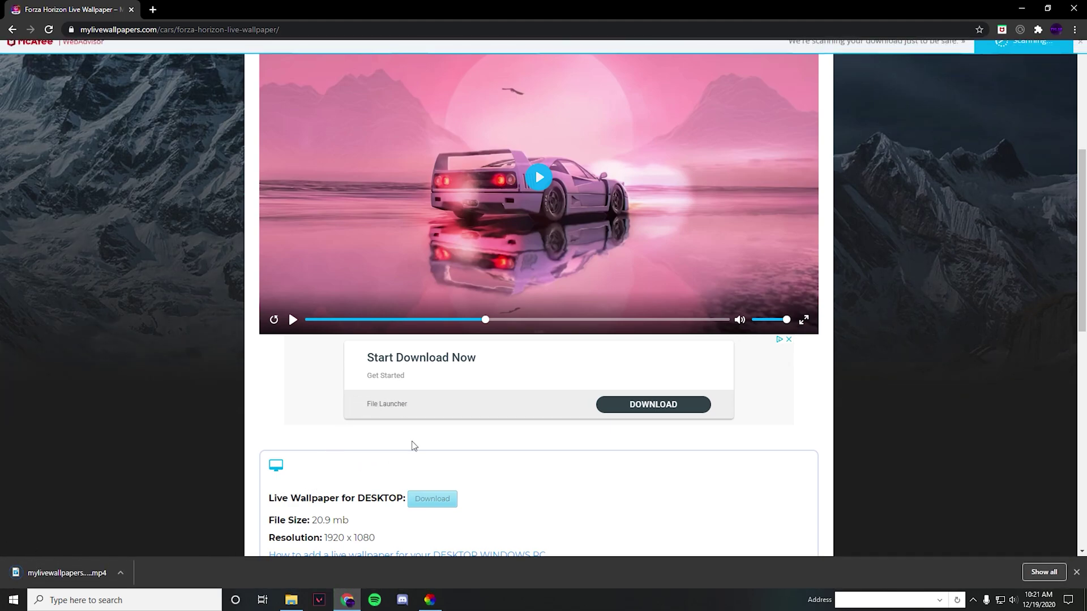
Step: Show the Forza Horizon MP4 in the Downloads folder and minimize Chrome
left_click(122, 574)
left_click(171, 534)
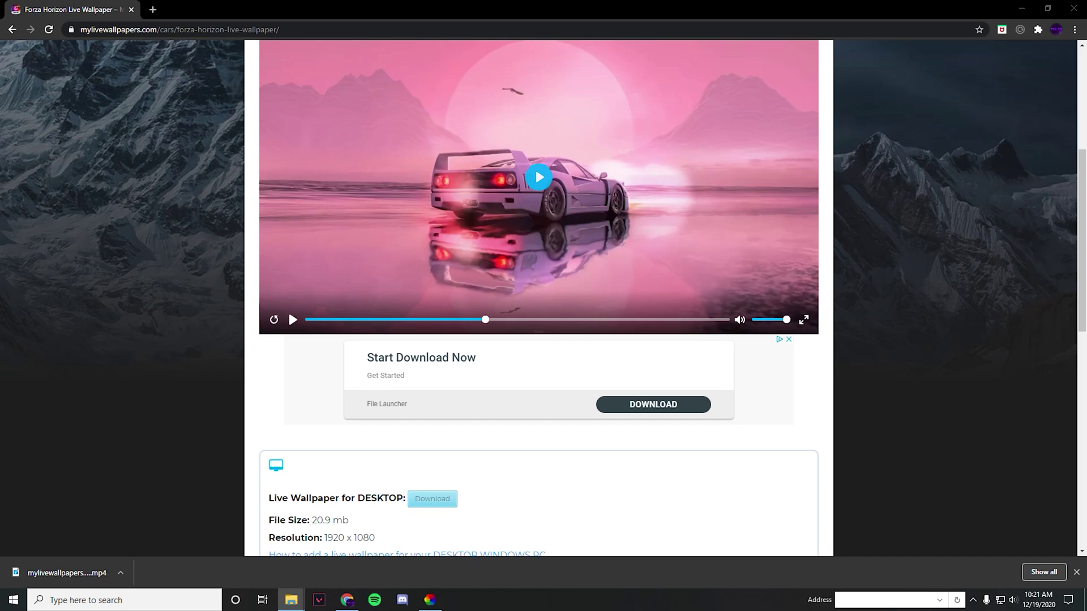
left_click_drag(271, 120, 496, 116)
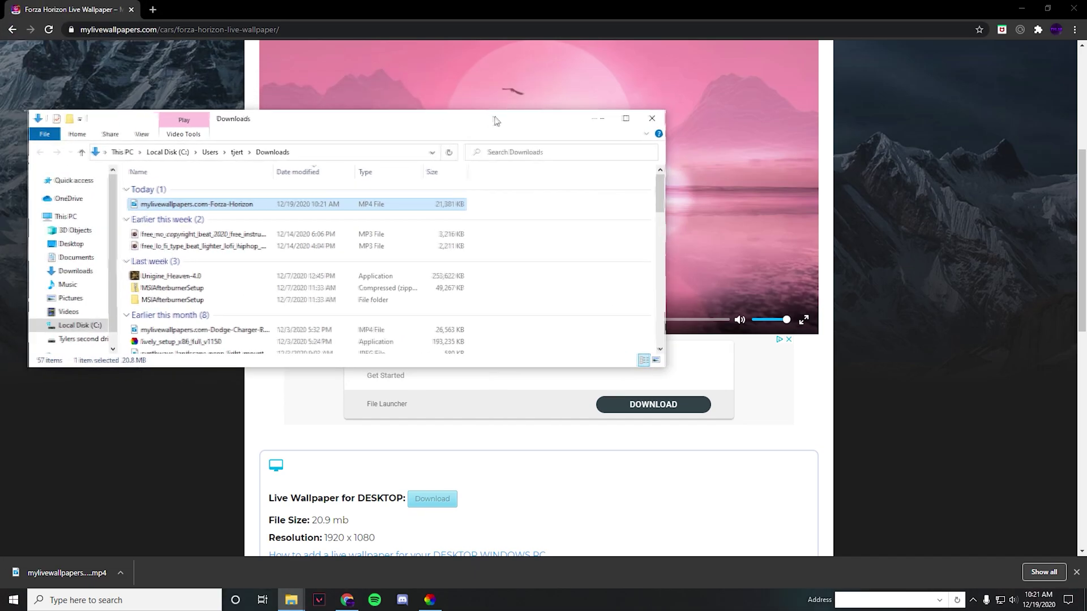
left_click(1025, 9)
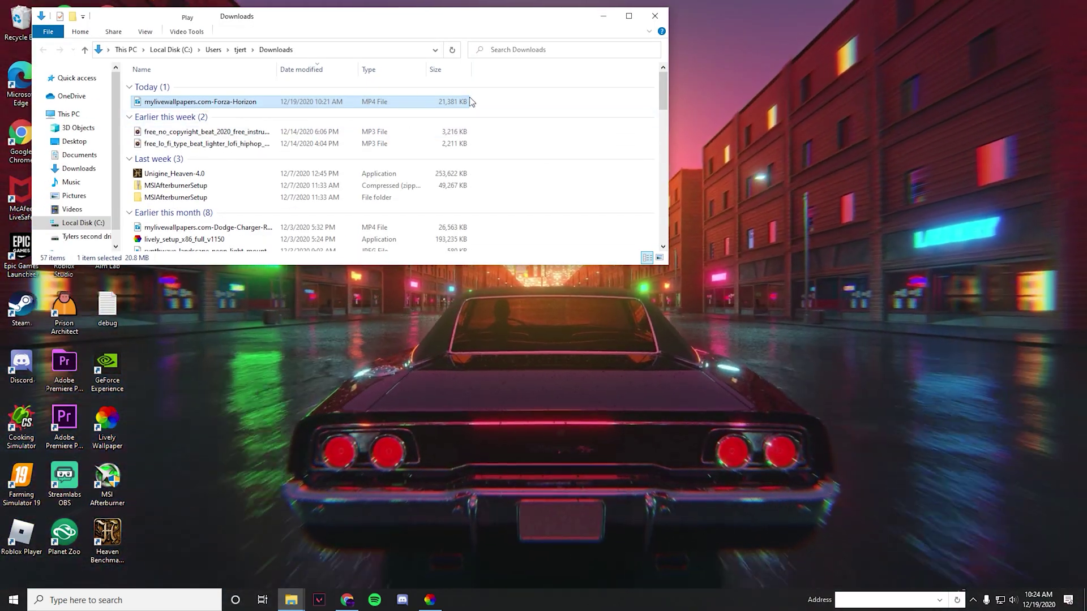
Step: Drag the Forza-Horizon MP4 into the Lively library and confirm the import
left_click(431, 605)
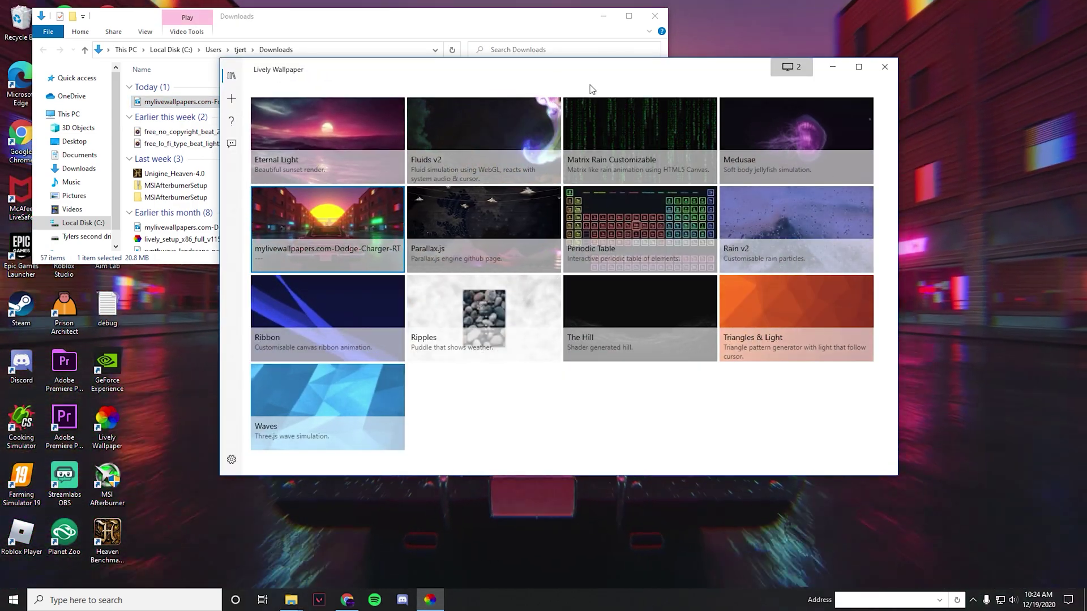
left_click_drag(699, 73, 832, 212)
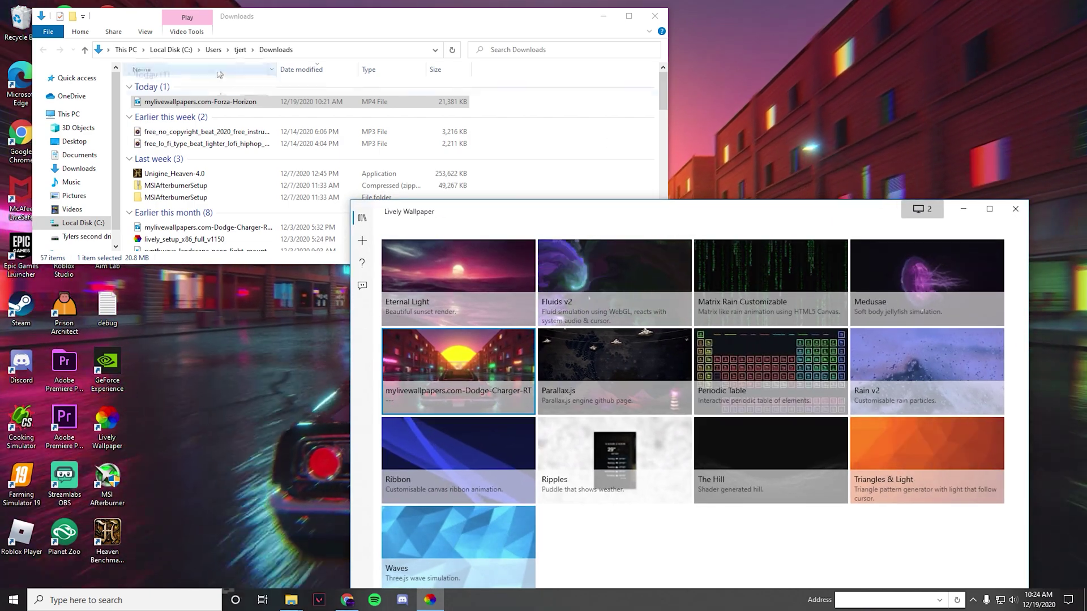
mouse_move(200, 101)
left_mouse_down()
mouse_move(445, 336)
mouse_move(598, 552)
left_mouse_up()
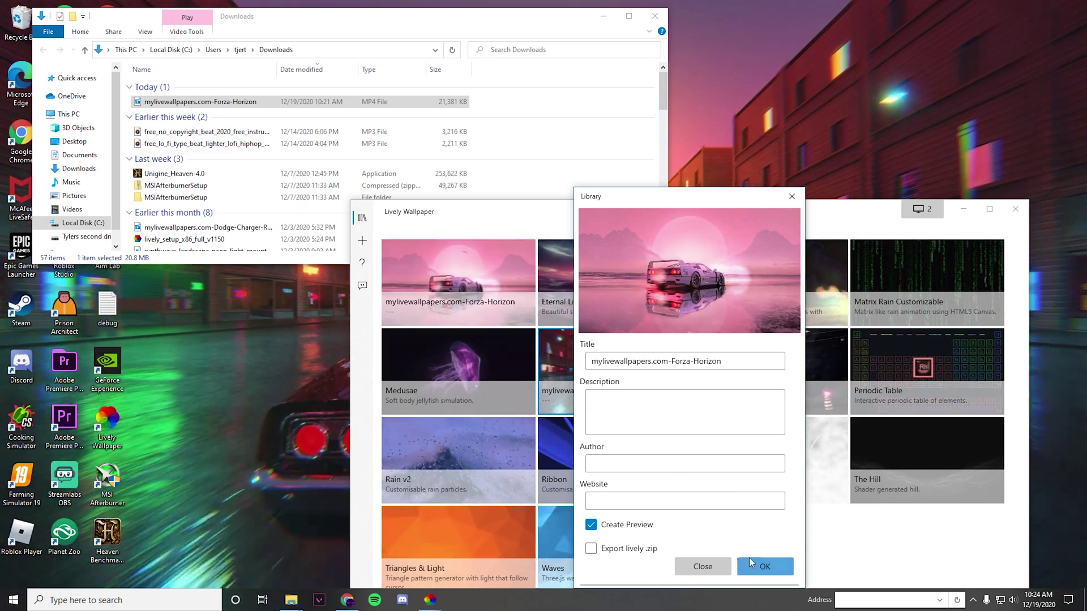
left_click(764, 568)
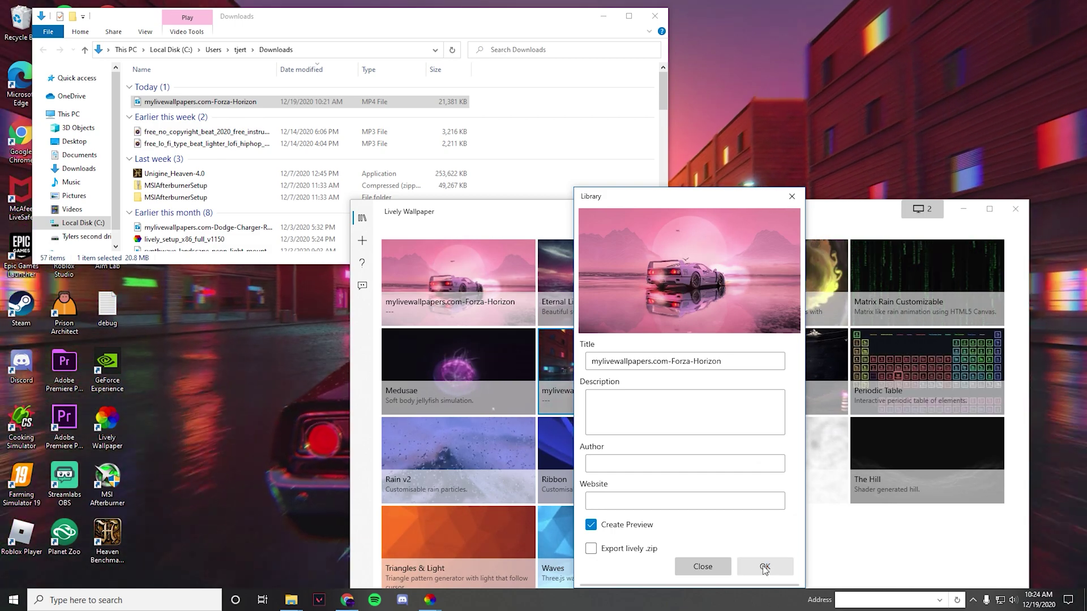
left_click(762, 566)
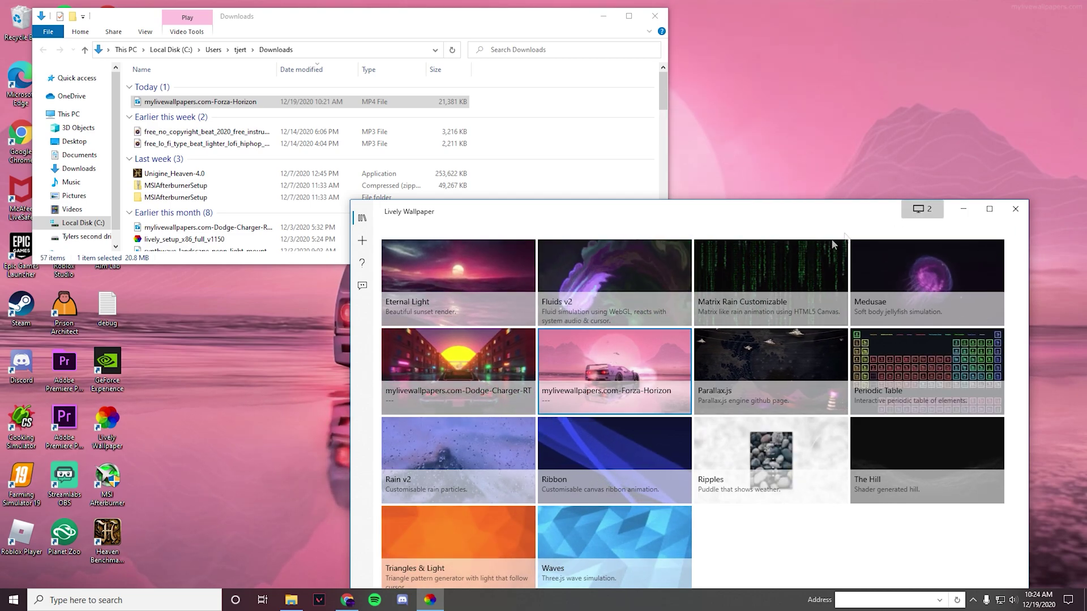
Step: Open Lively's monitor placement settings for display 2, then close them
left_click(916, 212)
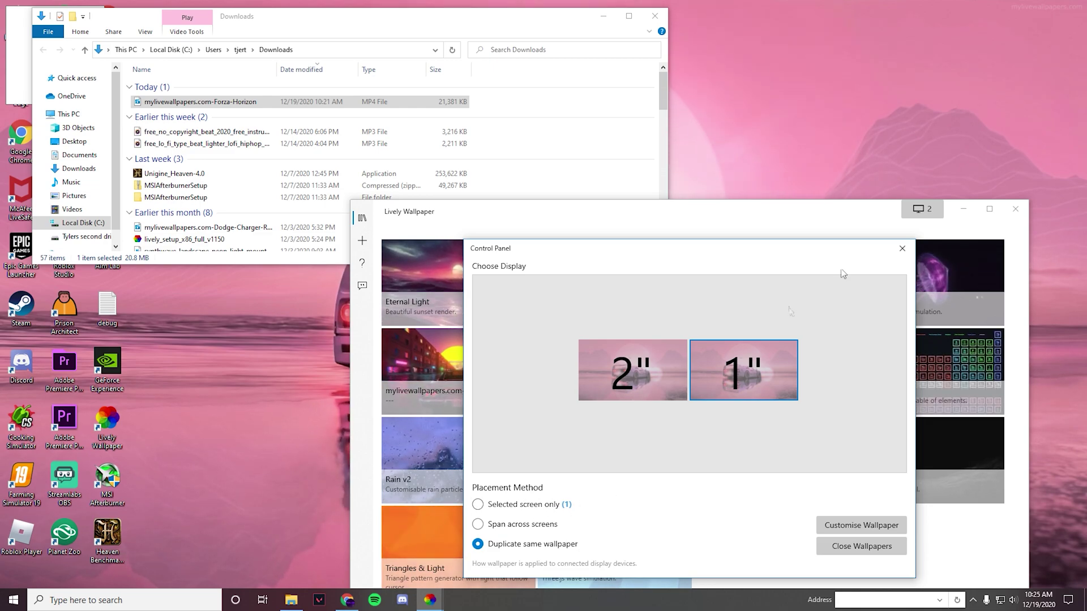
left_click(902, 248)
Step: Close the Lively window and the File Explorer Downloads window
left_click(1015, 208)
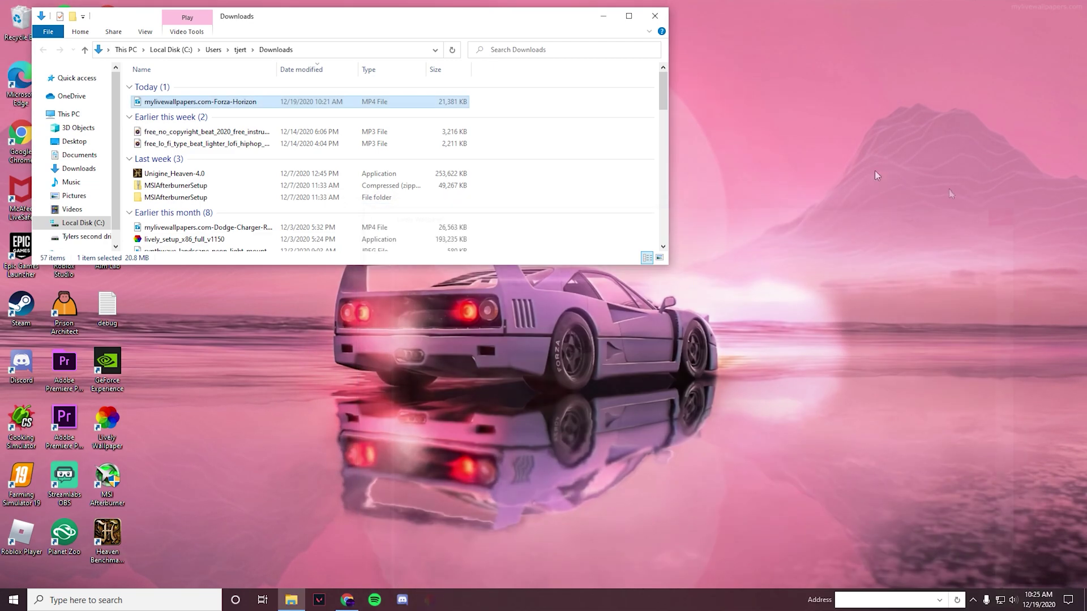
left_click(654, 15)
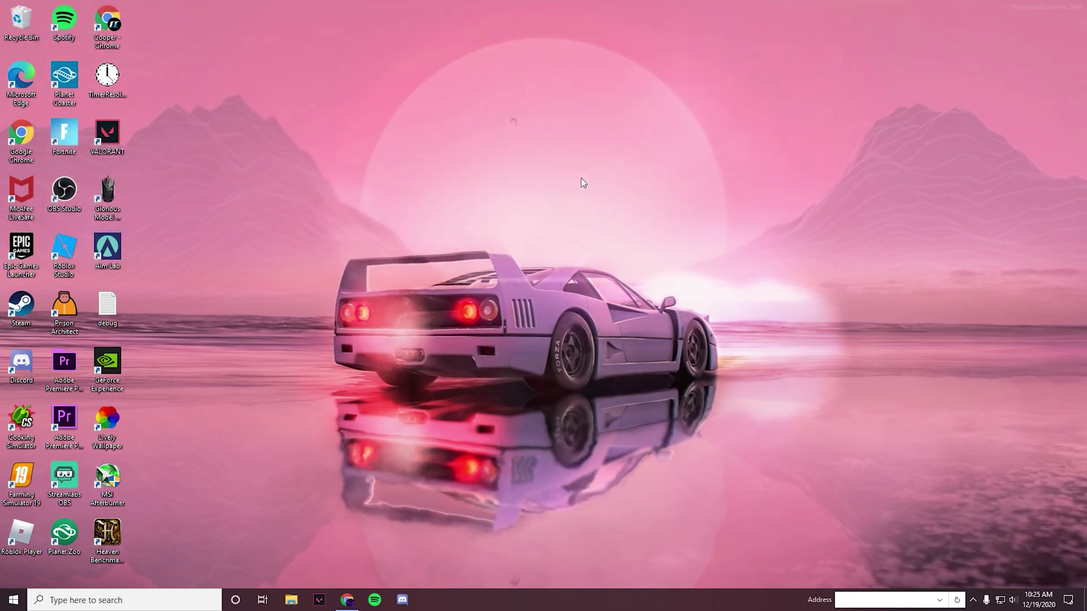